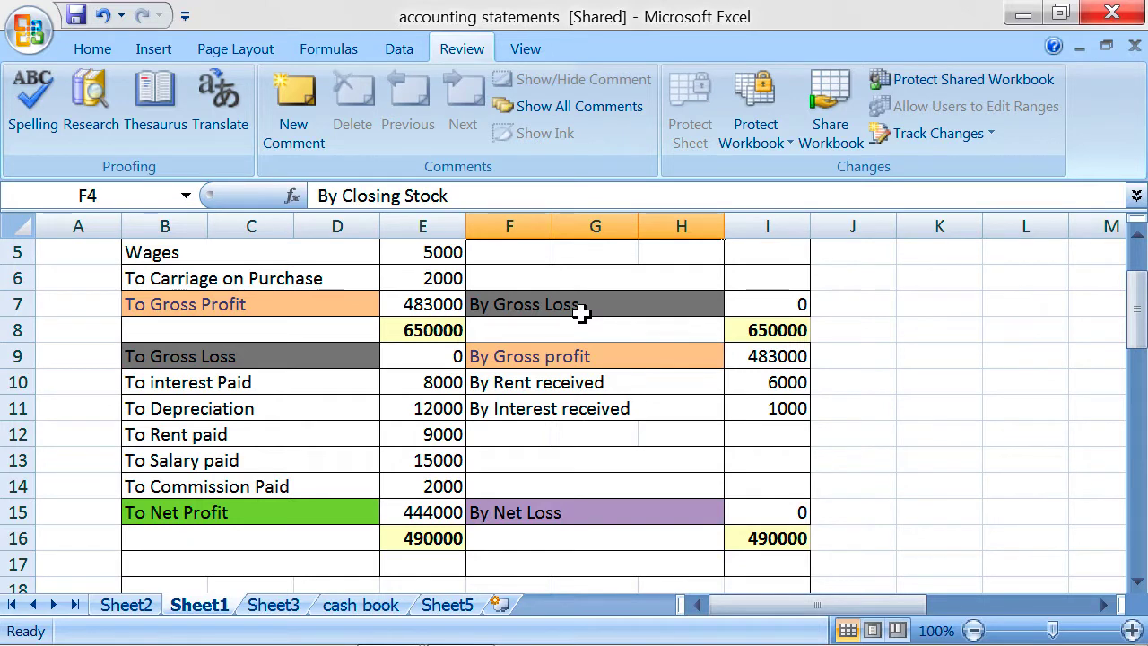
Look over the Profit and Loss account on Sheet1, from its title through the opening stock, purchases and carriage entries.
scroll(581, 311, "up", 2)
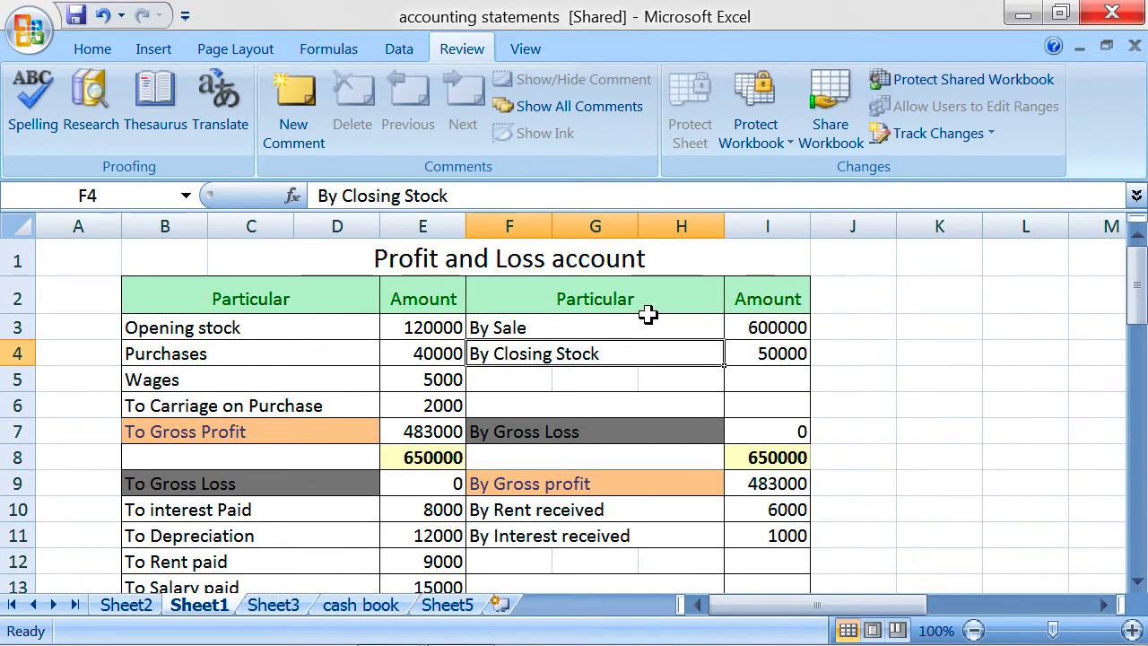
left_click(648, 318)
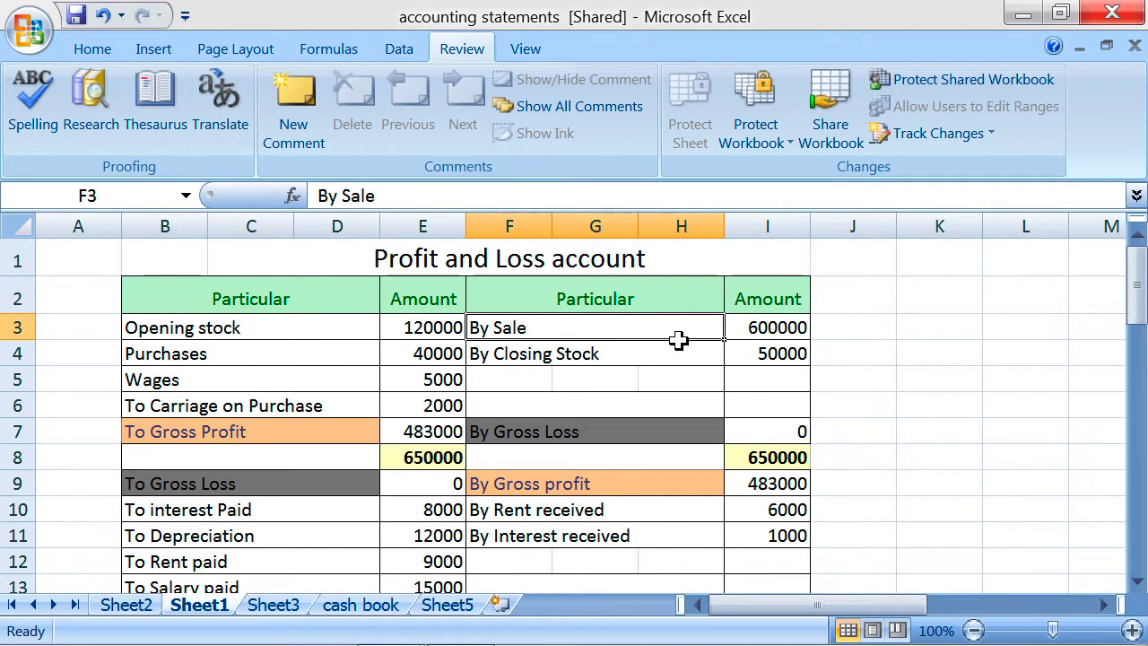
scroll(508, 356, "down", 2)
scroll(512, 356, "up", 2)
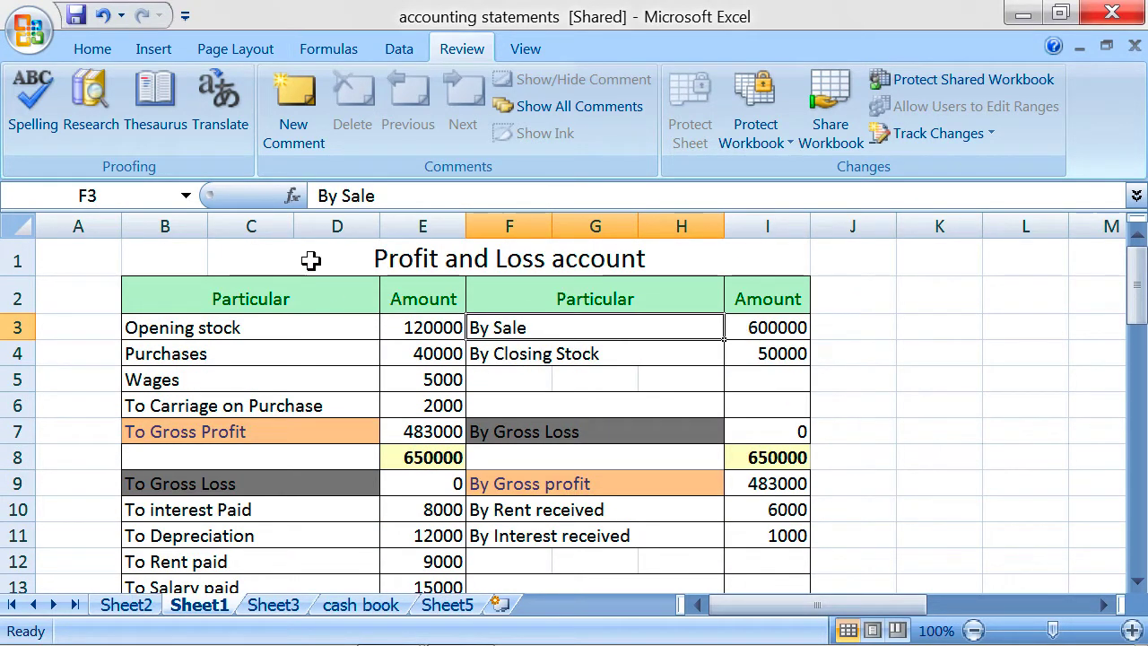
left_click_drag(311, 259, 314, 534)
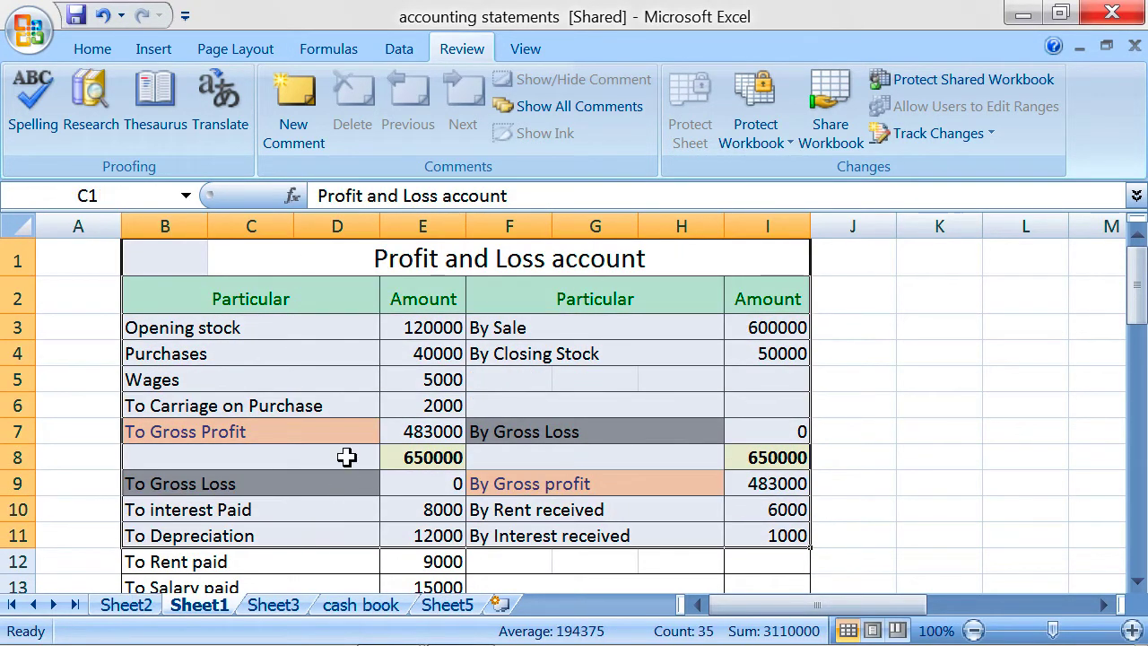
left_click(346, 456)
left_click_drag(302, 251, 313, 527)
left_click(391, 400)
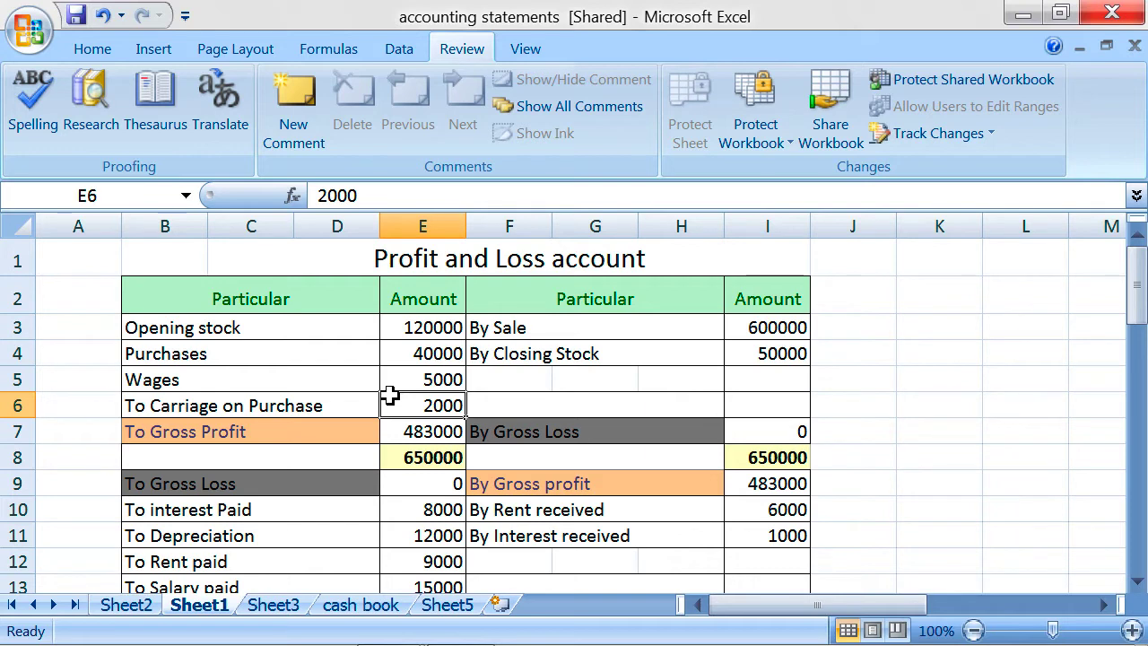
left_click(383, 352)
left_click(403, 329)
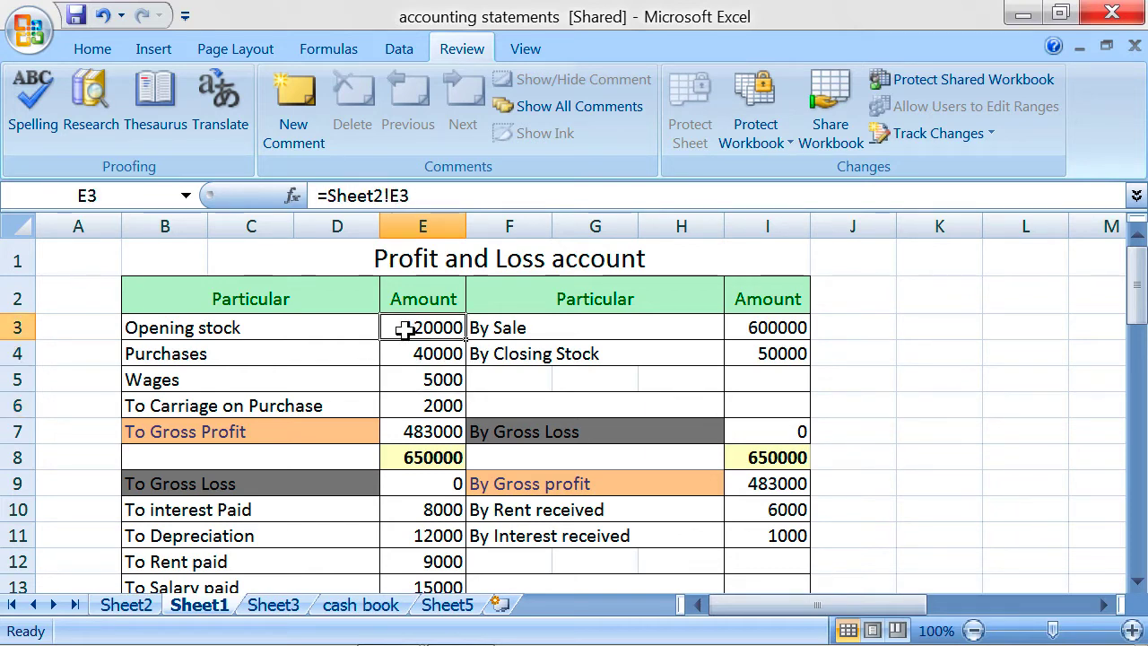
left_click_drag(341, 272, 370, 410)
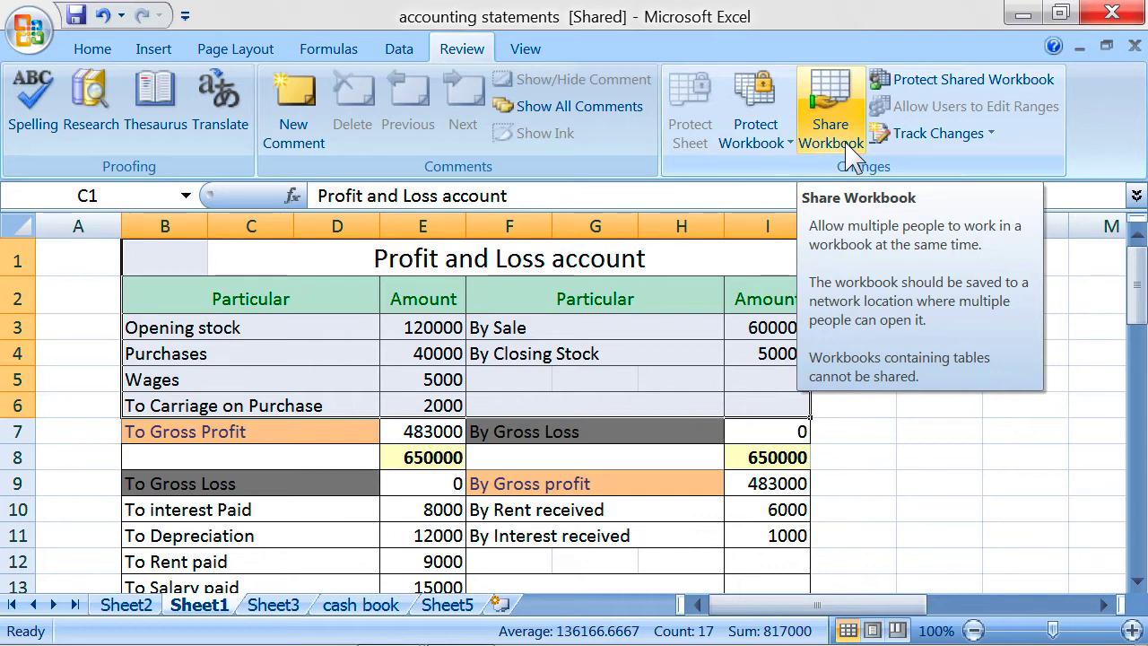
Open the workbook sharing settings and examine the editing permission and the list of users who have the workbook open.
left_click(846, 145)
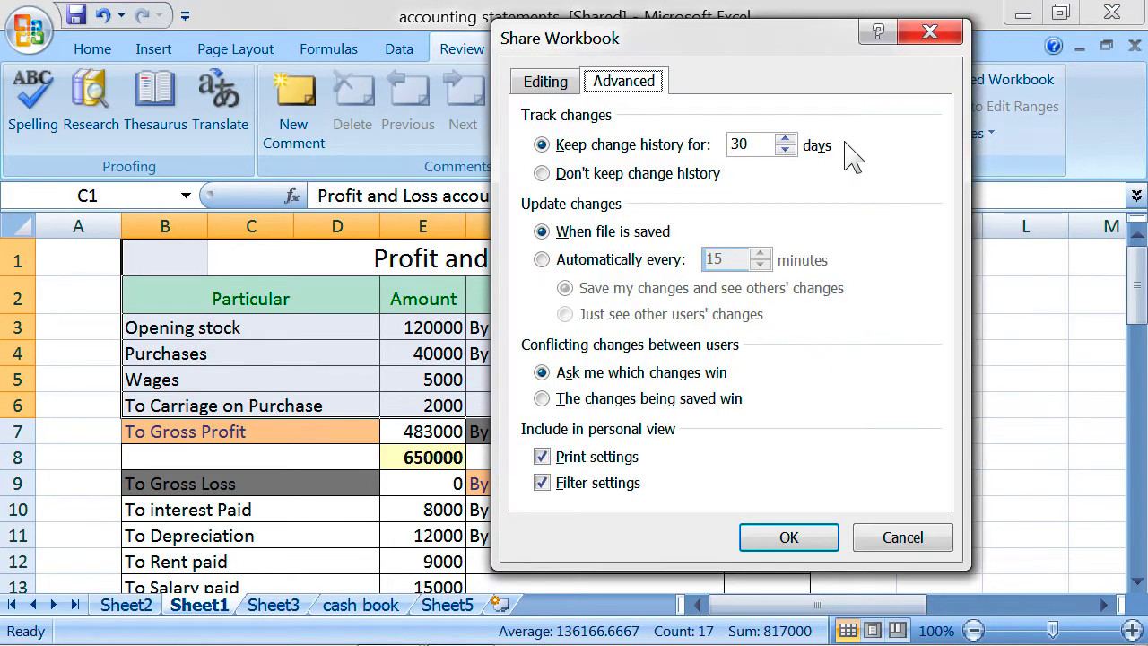
left_click_drag(771, 49, 728, 69)
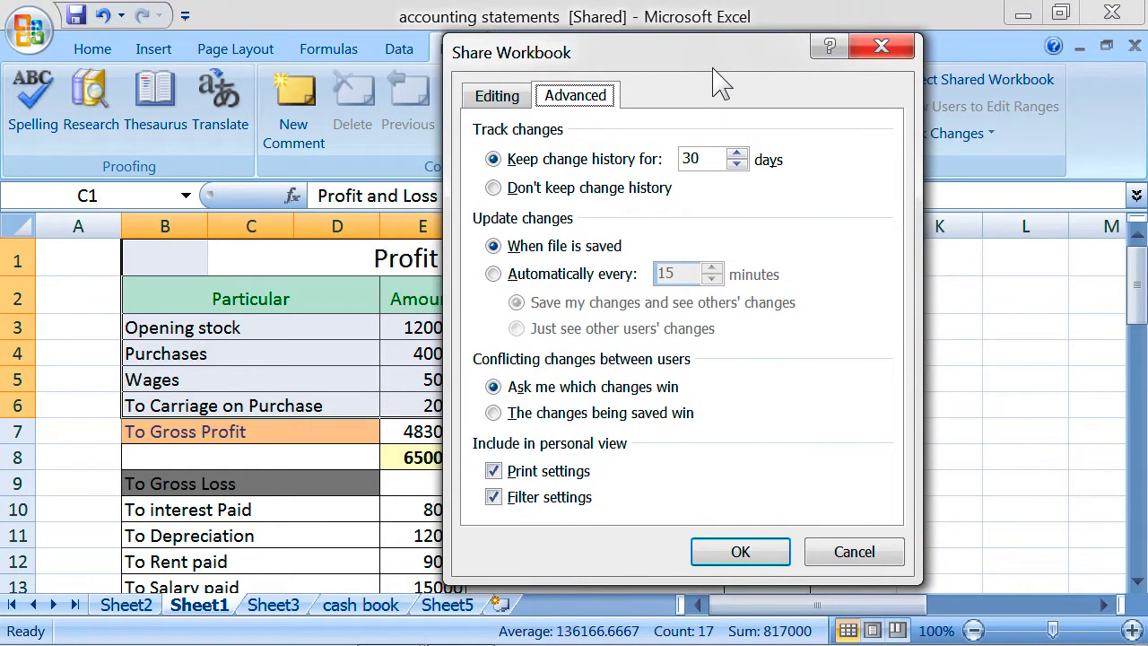
left_click(497, 101)
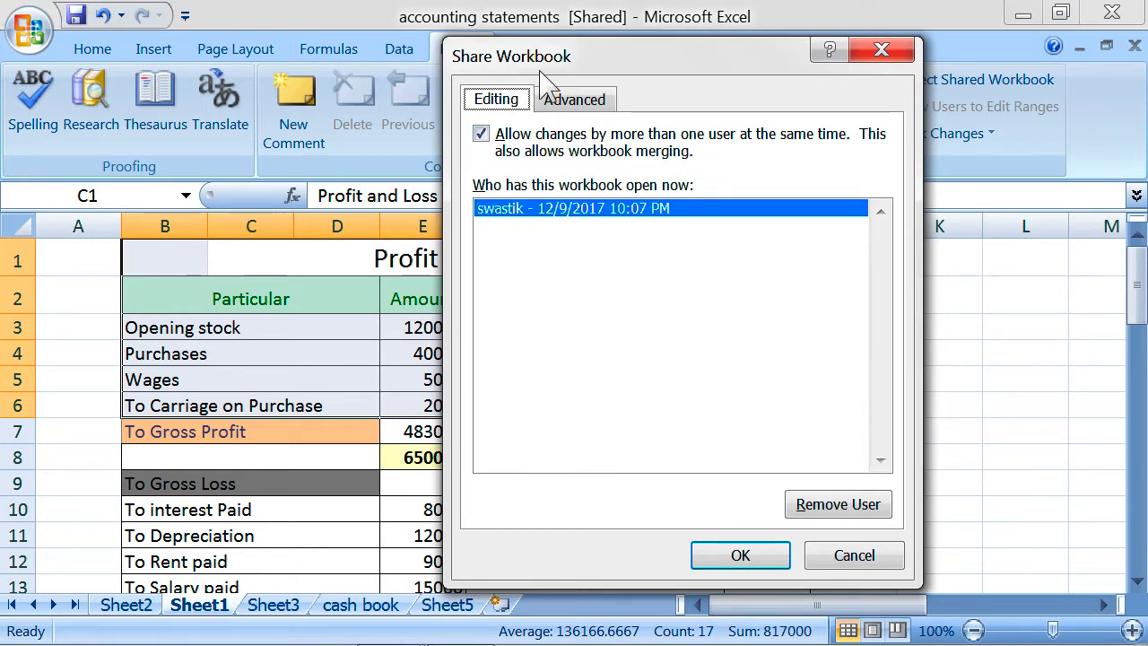
left_click_drag(540, 70, 722, 79)
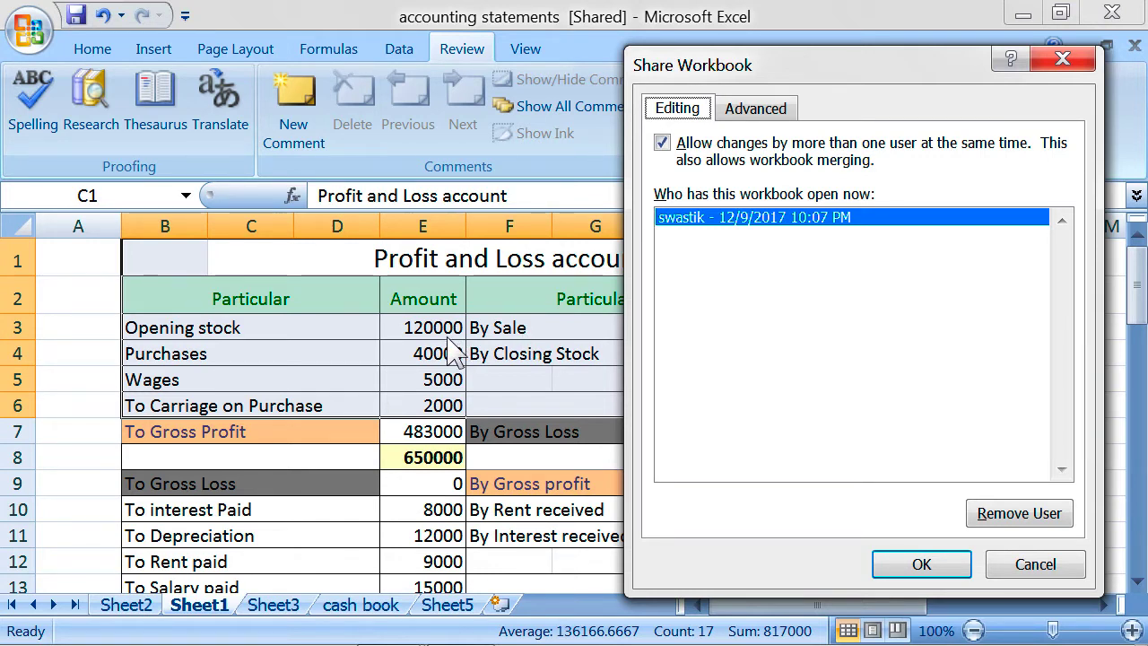
left_click_drag(774, 71, 687, 65)
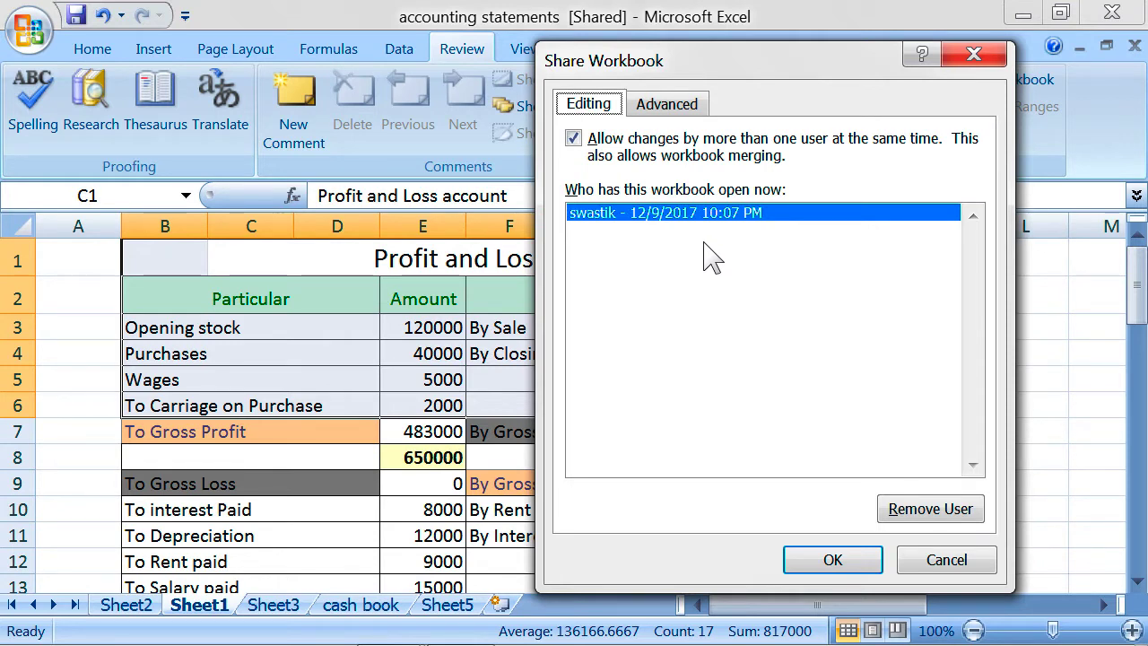
left_click(605, 226)
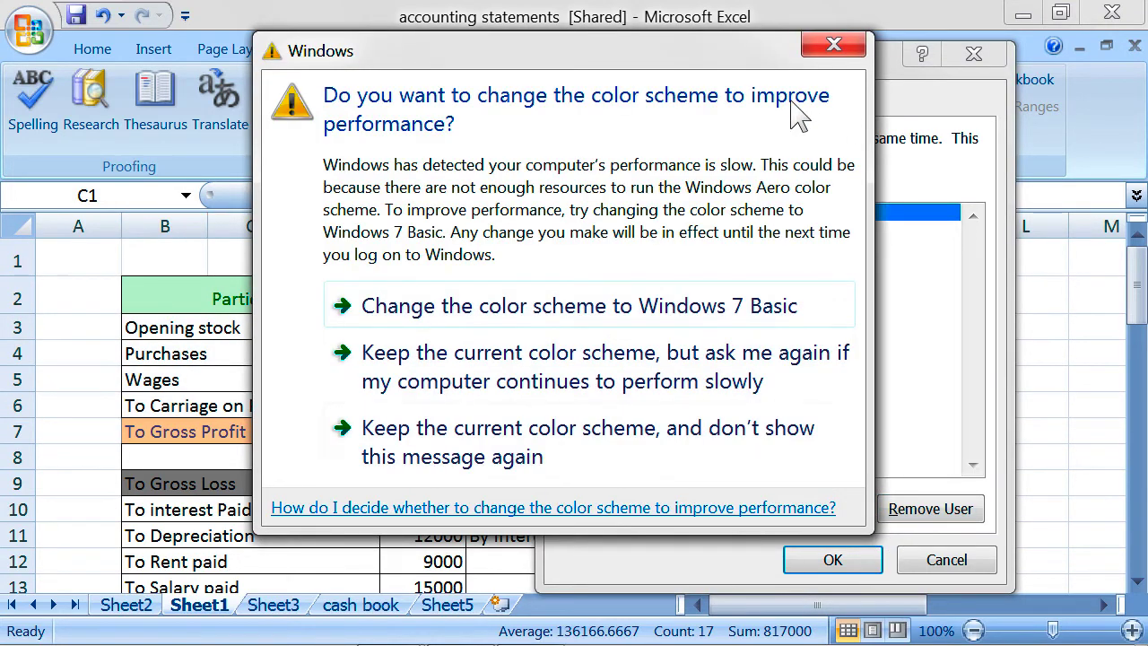
left_click(823, 50)
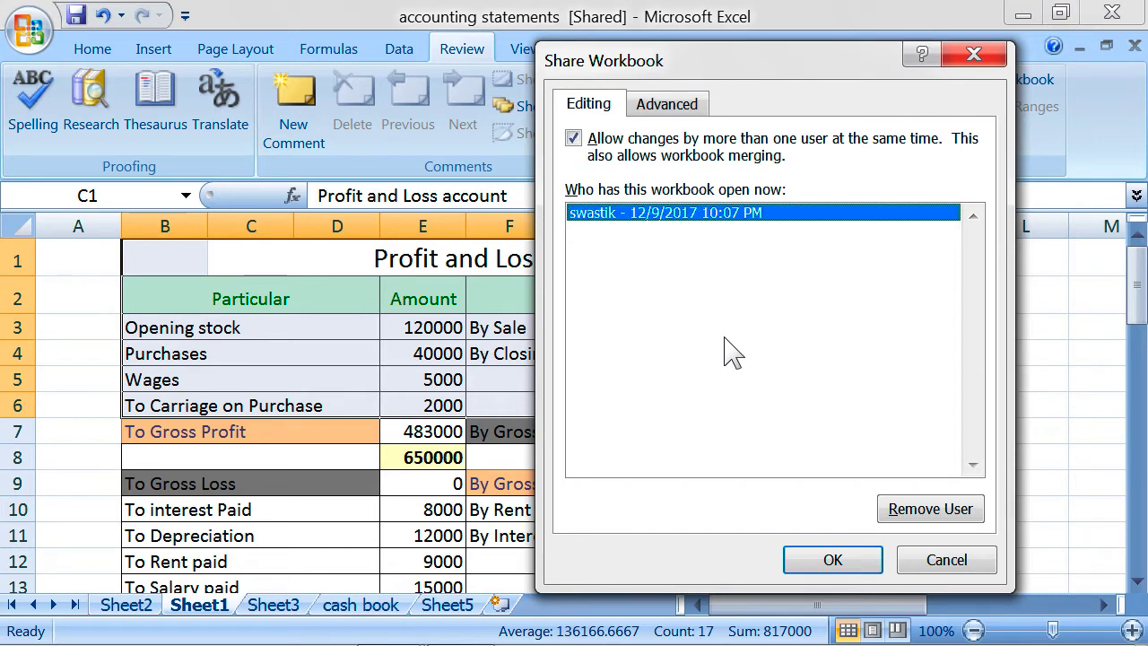
In the advanced sharing settings, set the change history to be kept for 20 days.
left_click(653, 115)
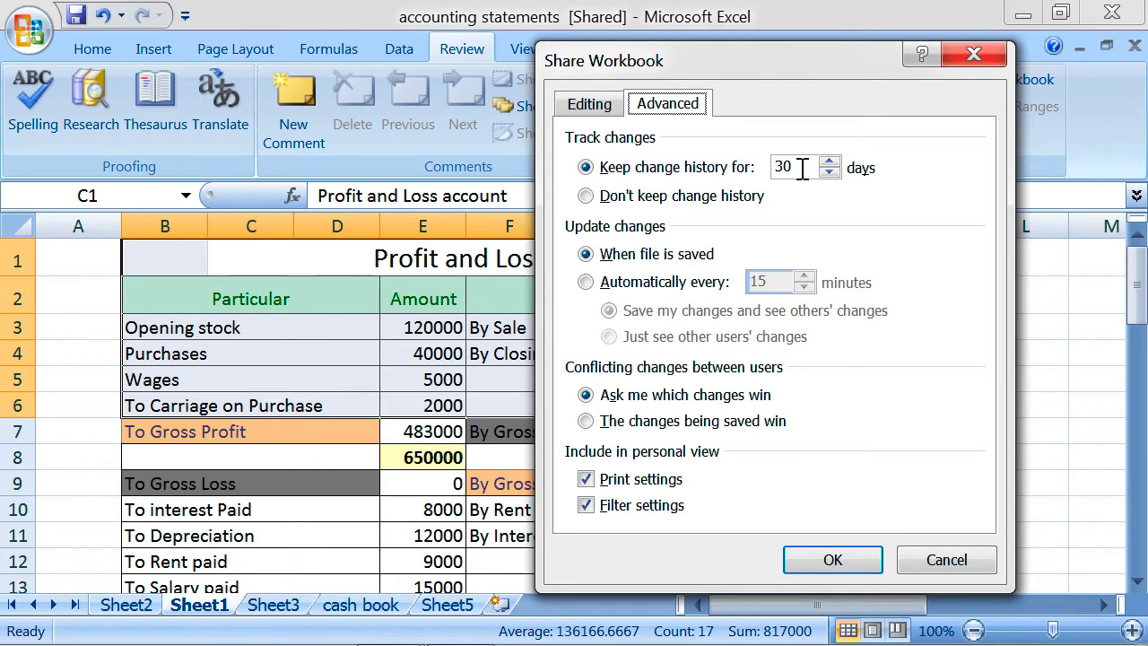
left_click_drag(801, 167, 773, 167)
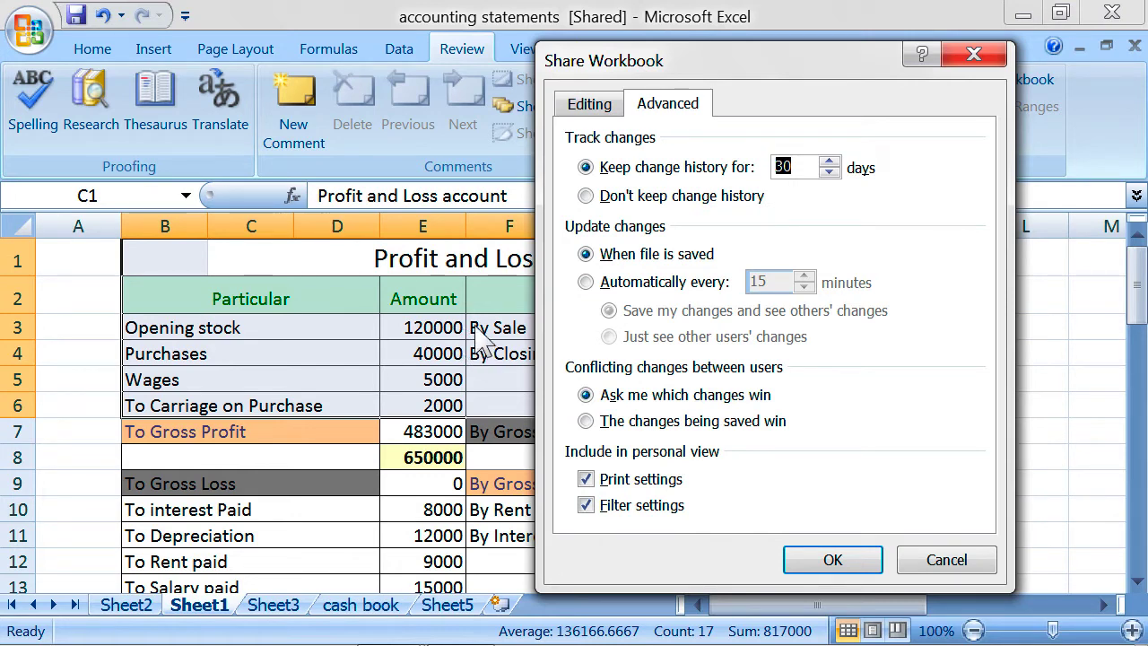
left_click_drag(686, 69, 718, 79)
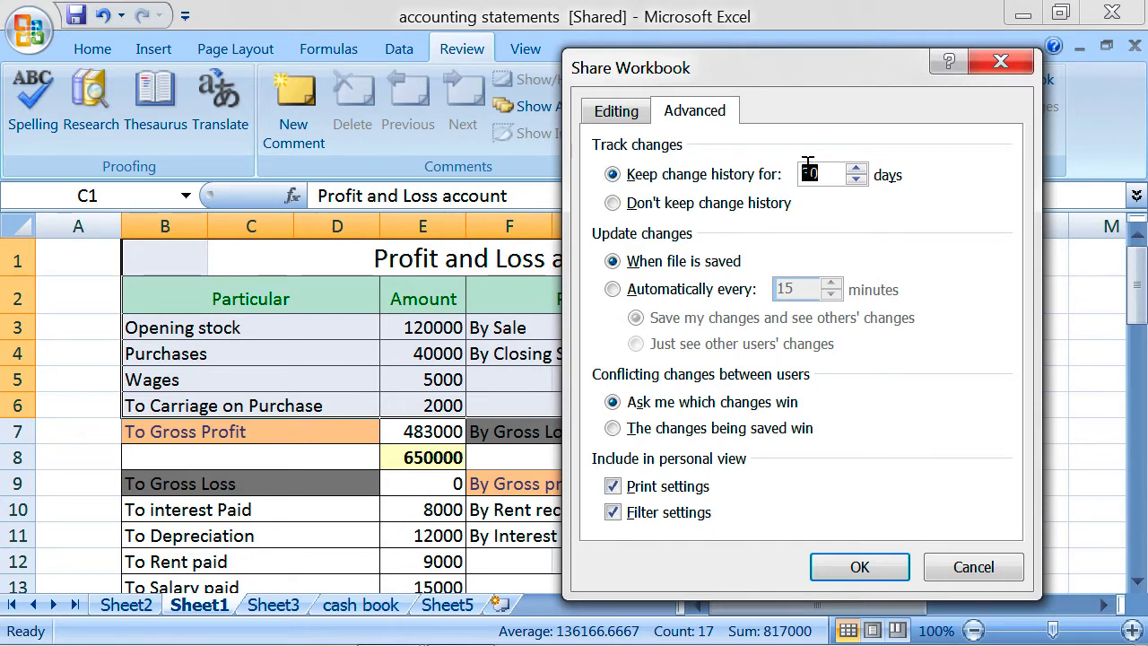
left_click(856, 168)
left_click(856, 168)
left_click(856, 178)
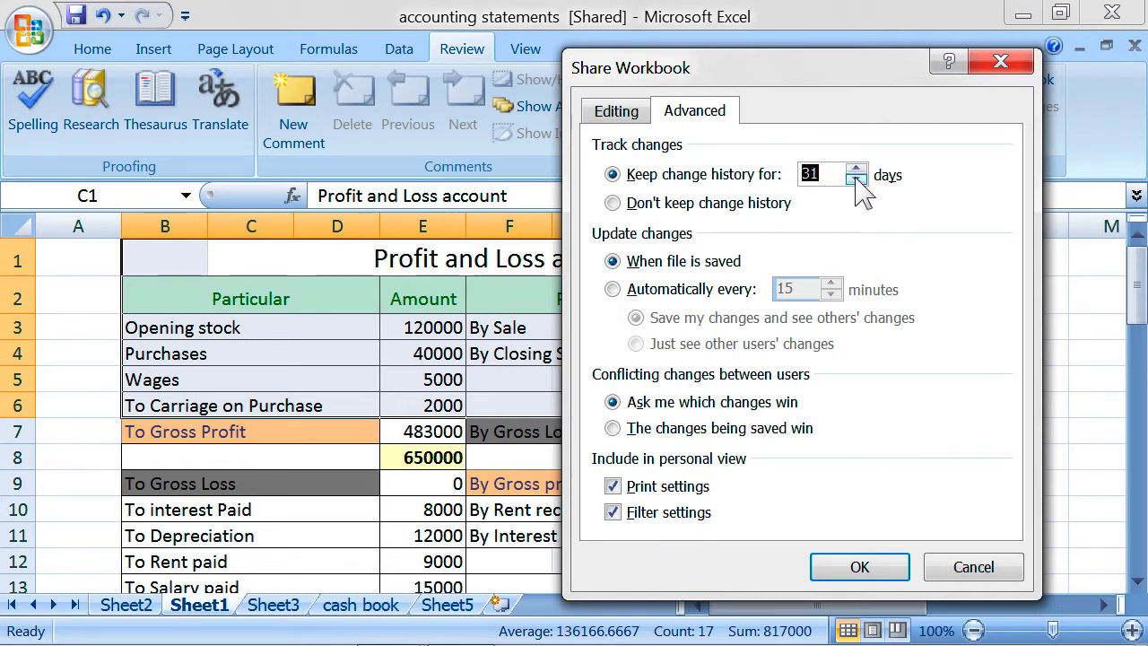
left_click(857, 178)
left_click(857, 178)
left_click(857, 179)
left_click(856, 178)
left_click(856, 179)
left_click(856, 178)
left_click(857, 178)
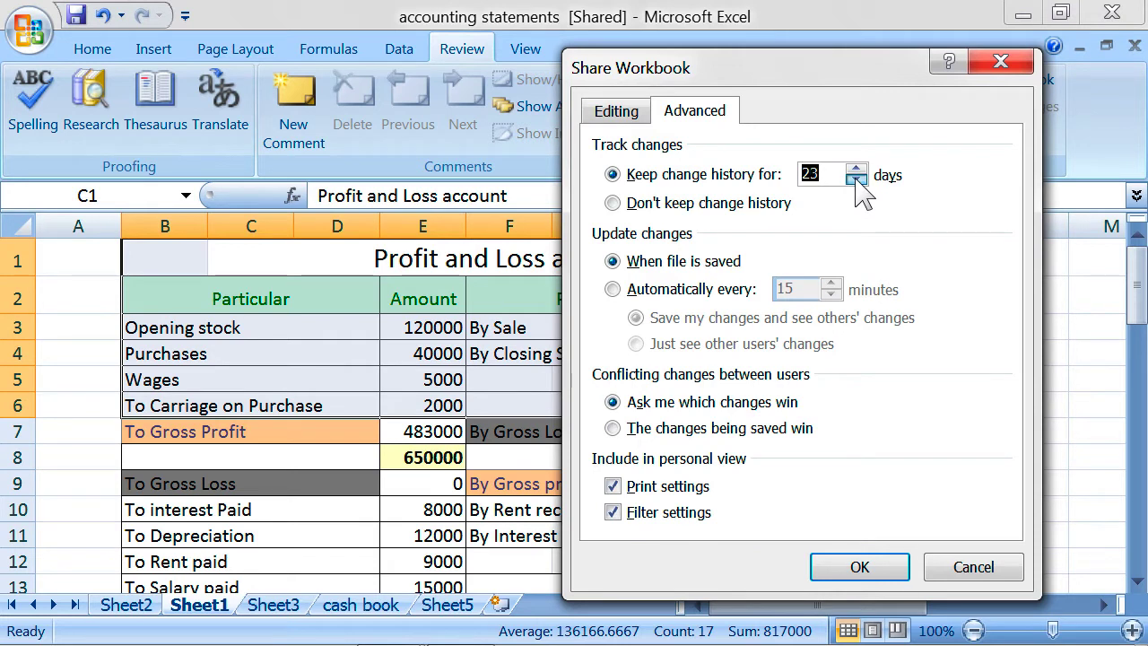
left_click(856, 178)
left_click(856, 178)
left_click(856, 179)
left_click(857, 179)
left_click(856, 167)
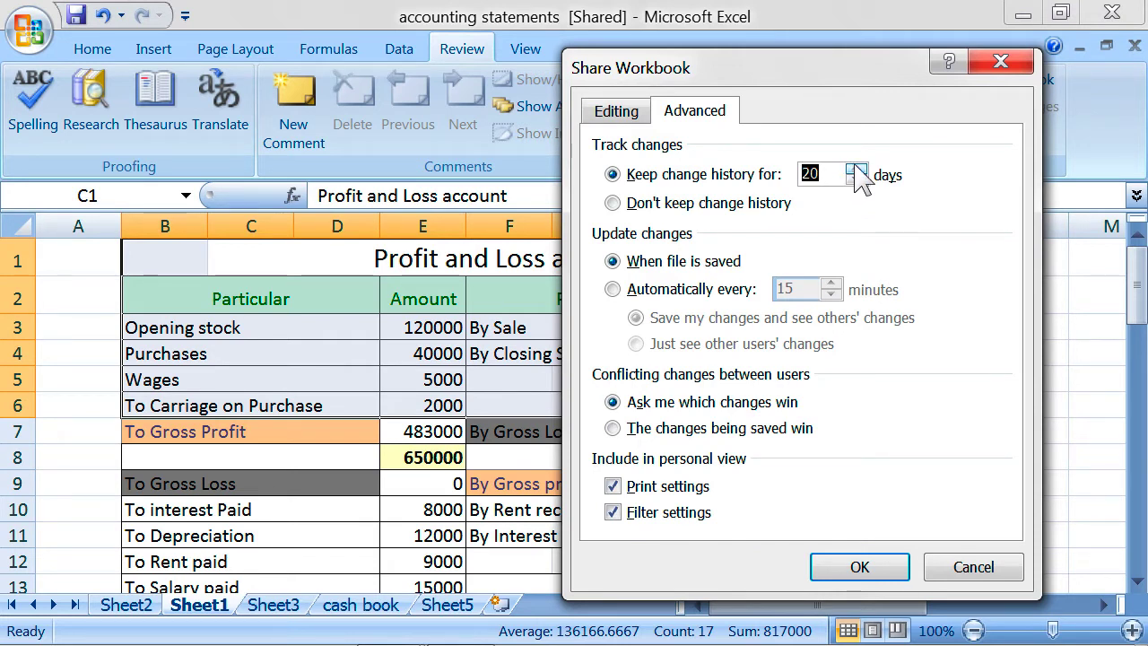
left_click(615, 205)
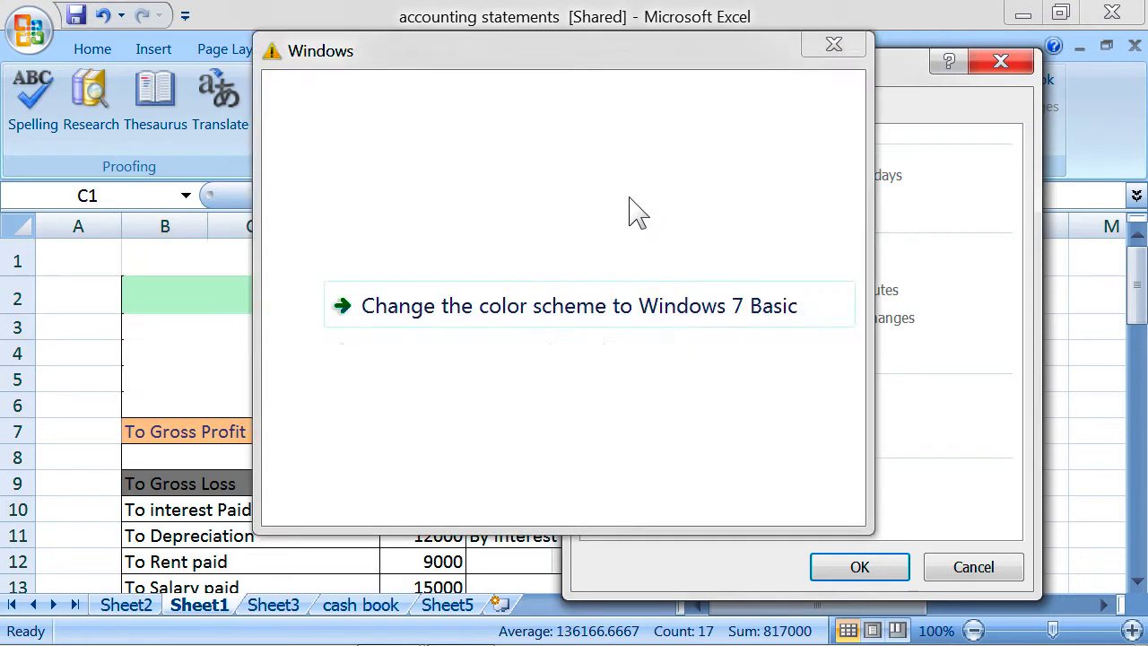
left_click(818, 52)
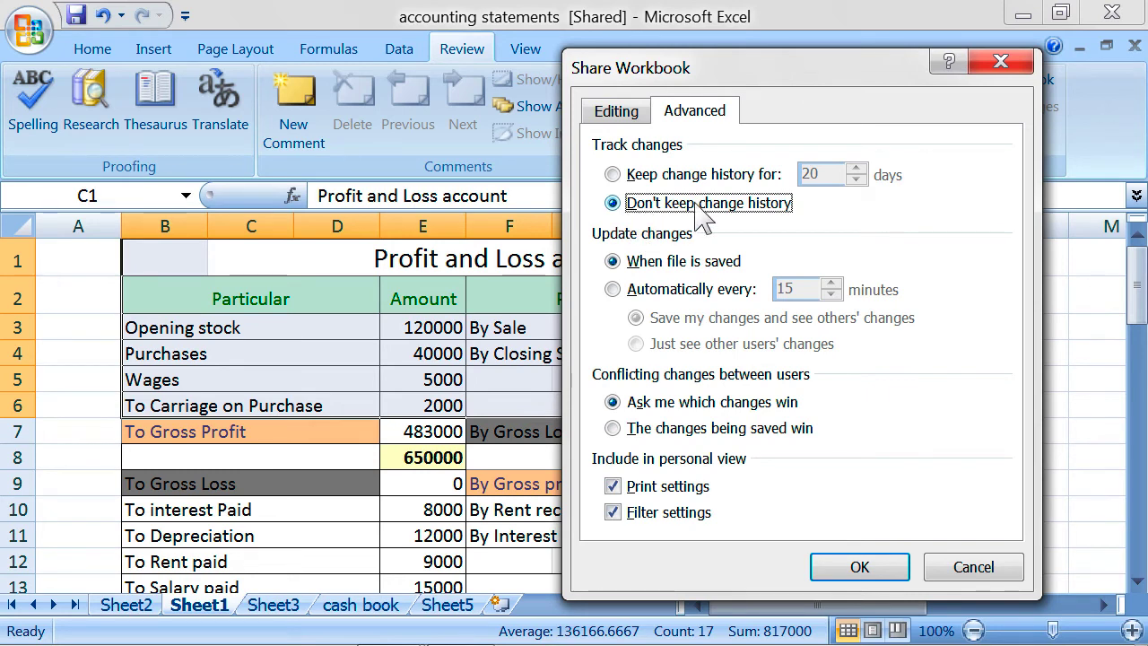
left_click(628, 176)
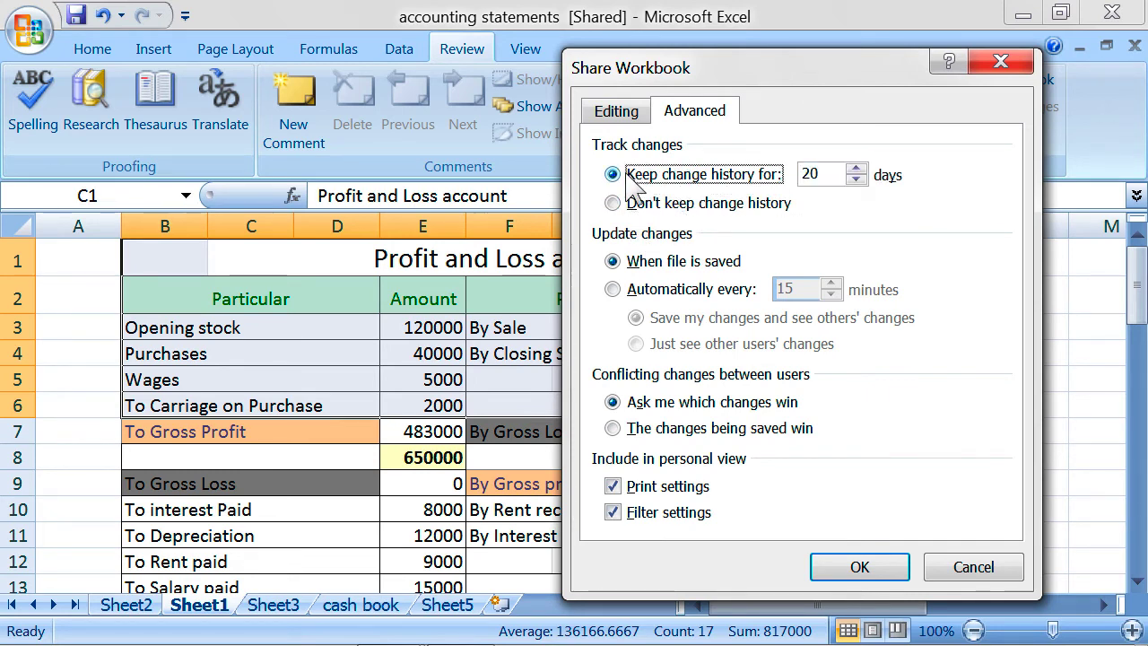
left_click(857, 169)
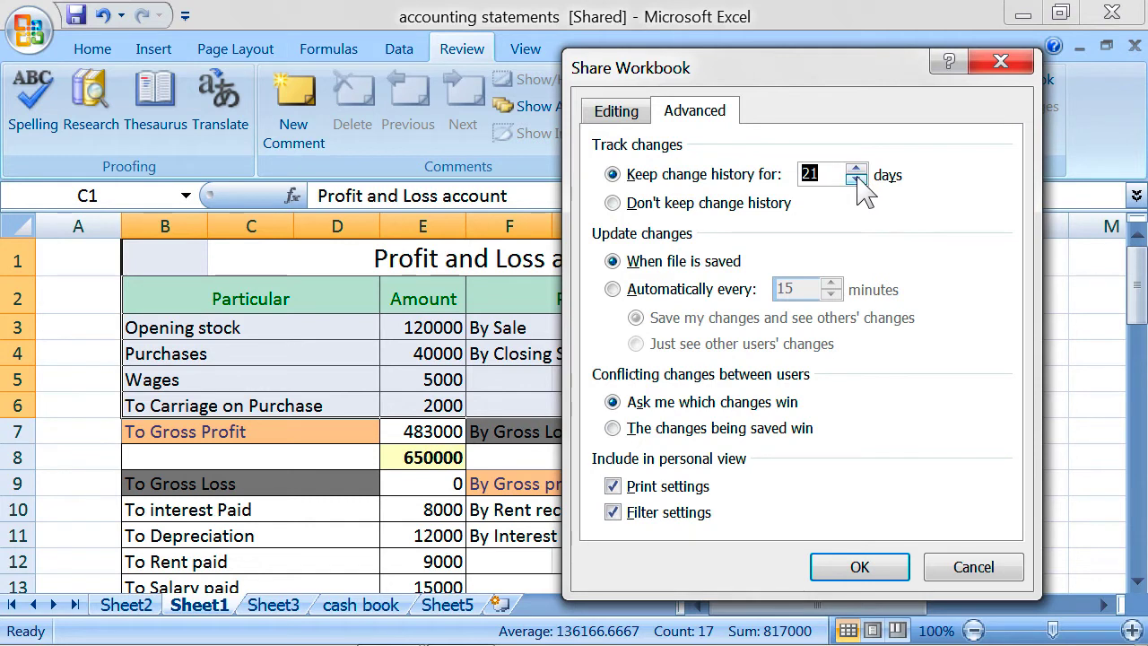
left_click(856, 180)
left_click(856, 179)
left_click(856, 170)
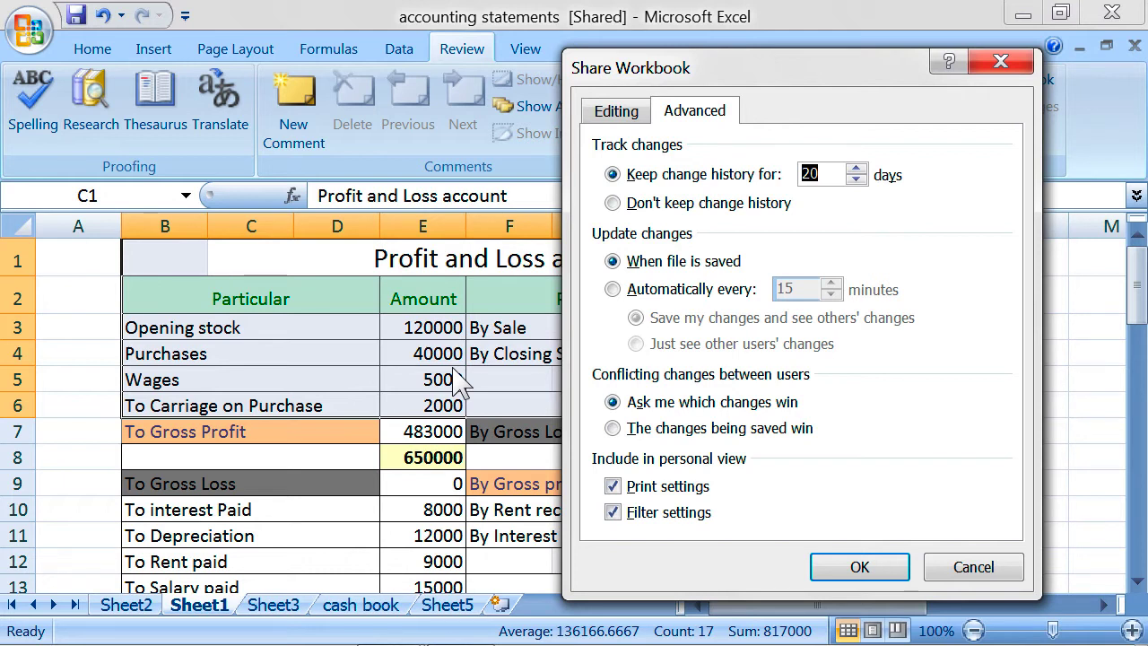
Set the shared workbook to update changes automatically every 10 minutes.
left_click(615, 263)
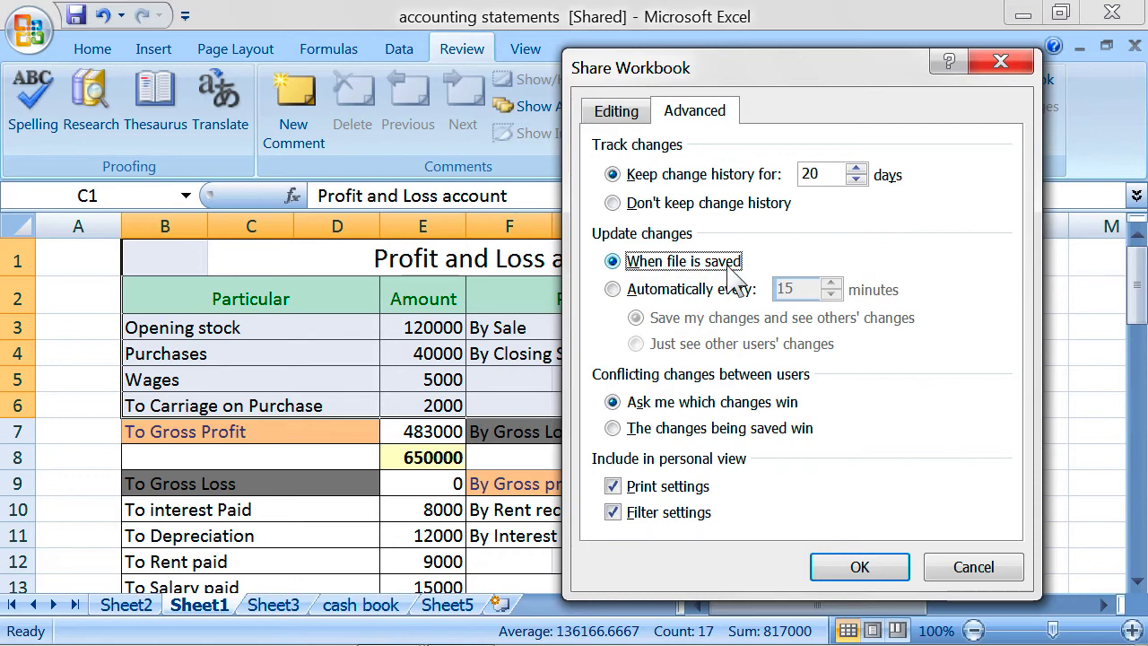
left_click(629, 289)
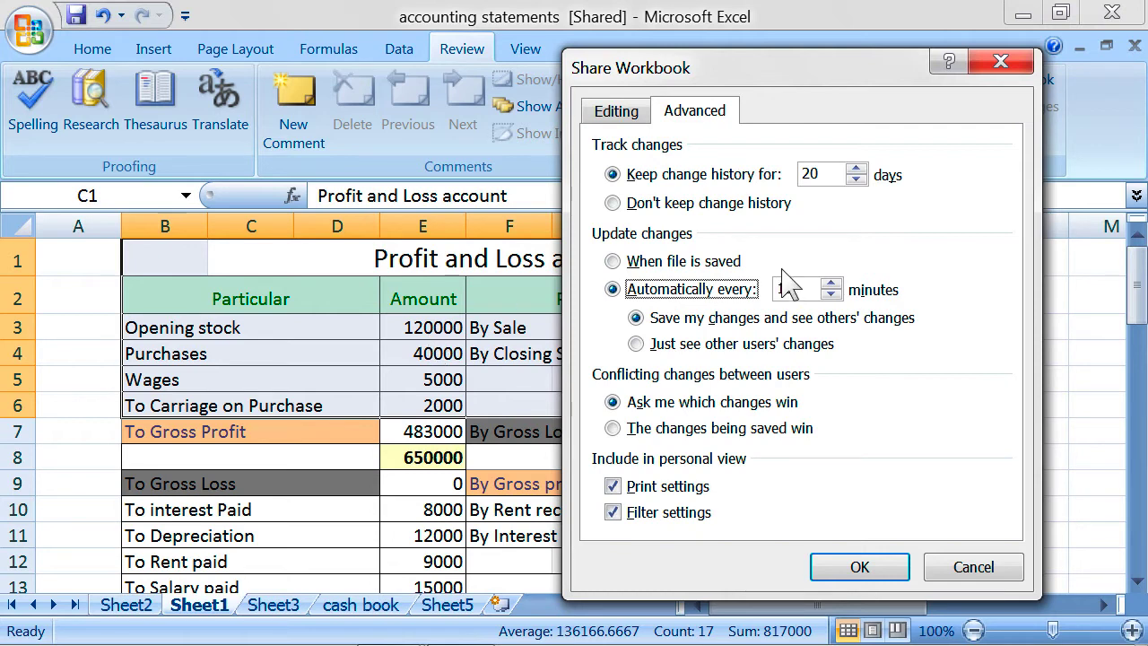
left_click_drag(792, 289, 768, 289)
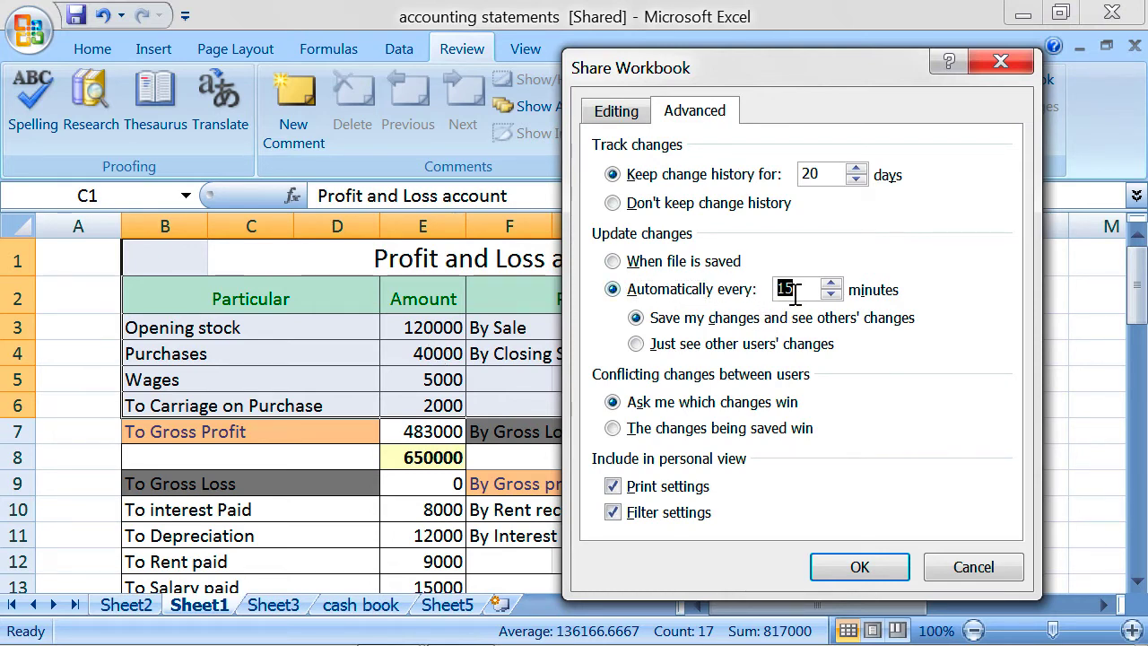
left_click(831, 294)
left_click(831, 294)
left_click(831, 294)
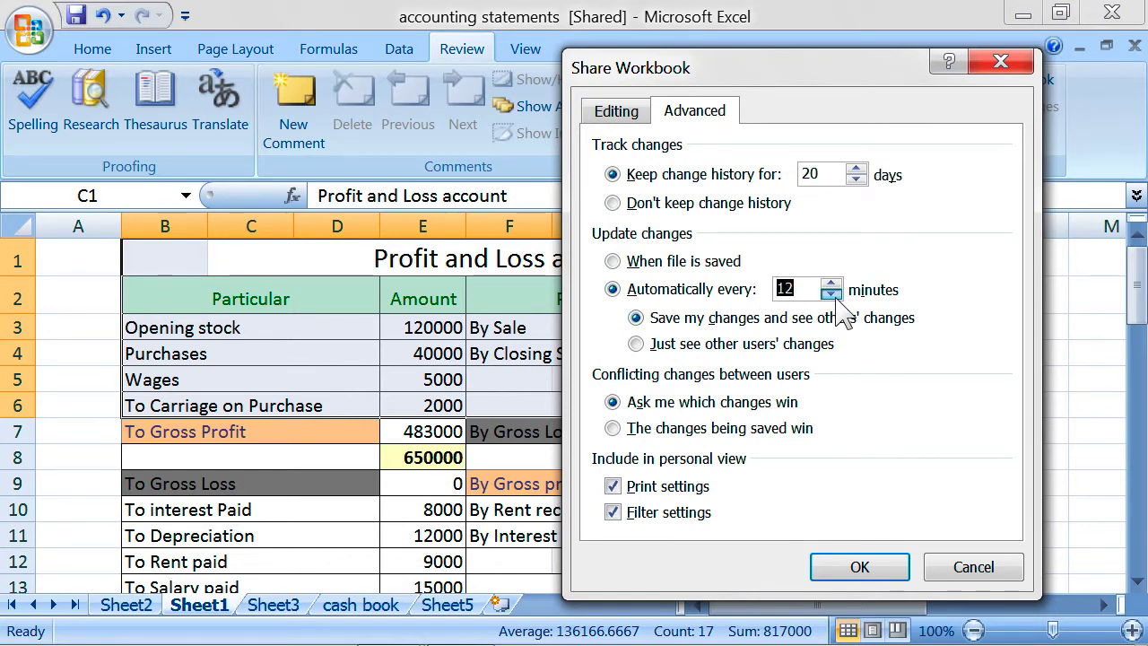
left_click(832, 294)
left_click(832, 294)
left_click(831, 295)
left_click(833, 282)
left_click(833, 283)
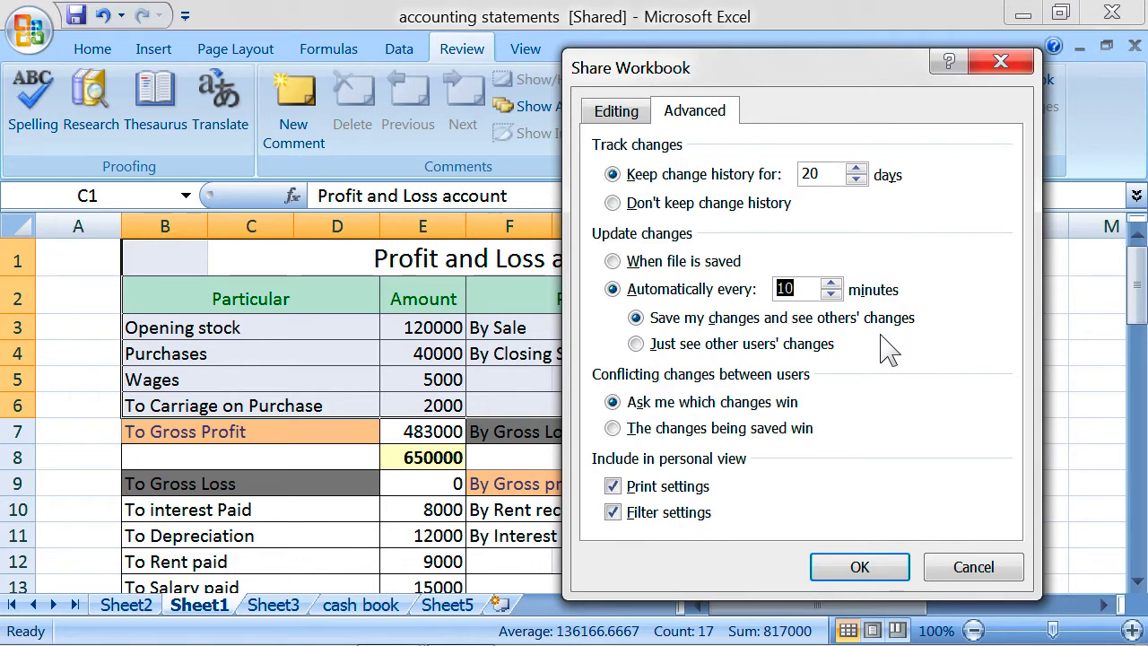
Make the automatic updates just show other users' changes, keeping automatic updating selected instead of updating when the file is saved.
left_click(644, 348)
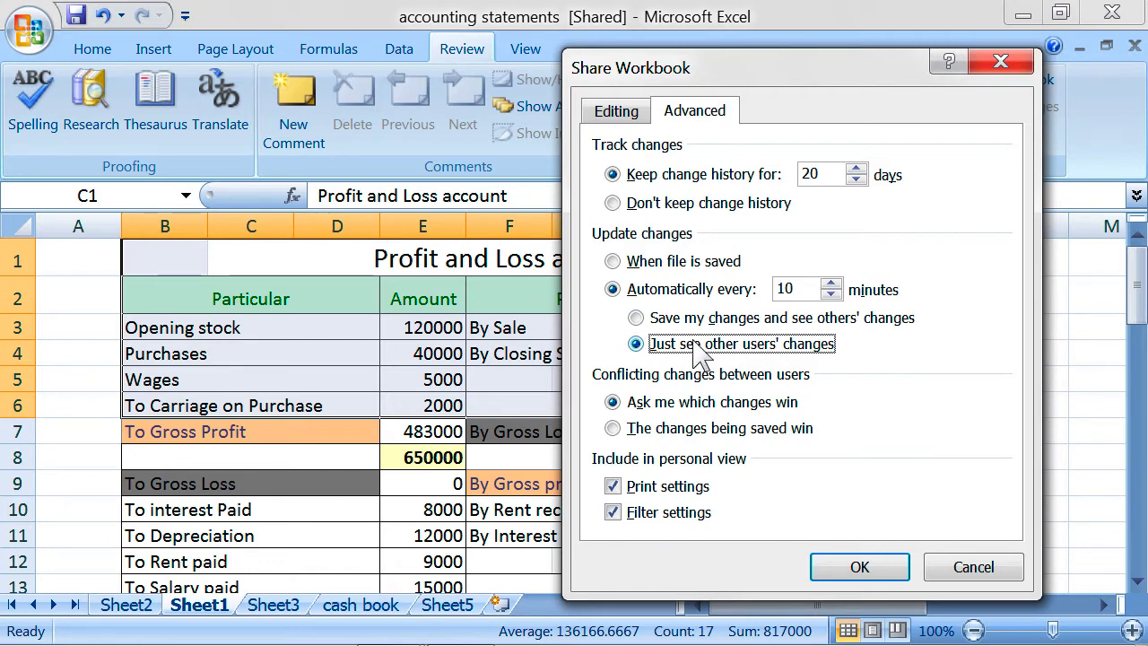
left_click(647, 318)
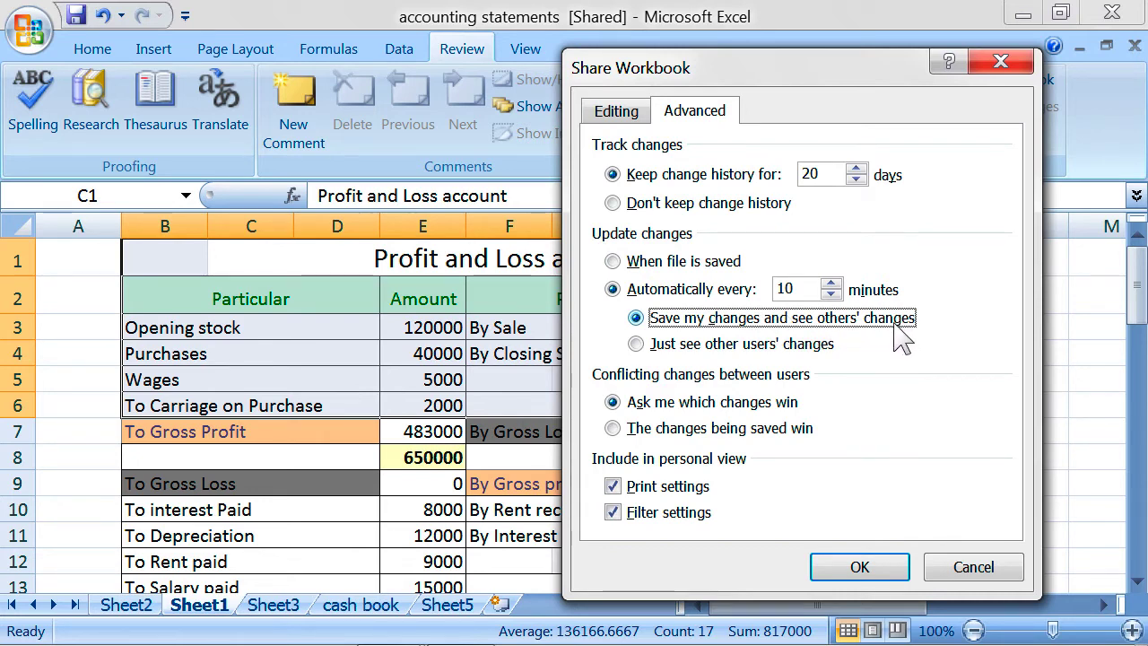
left_click(663, 346)
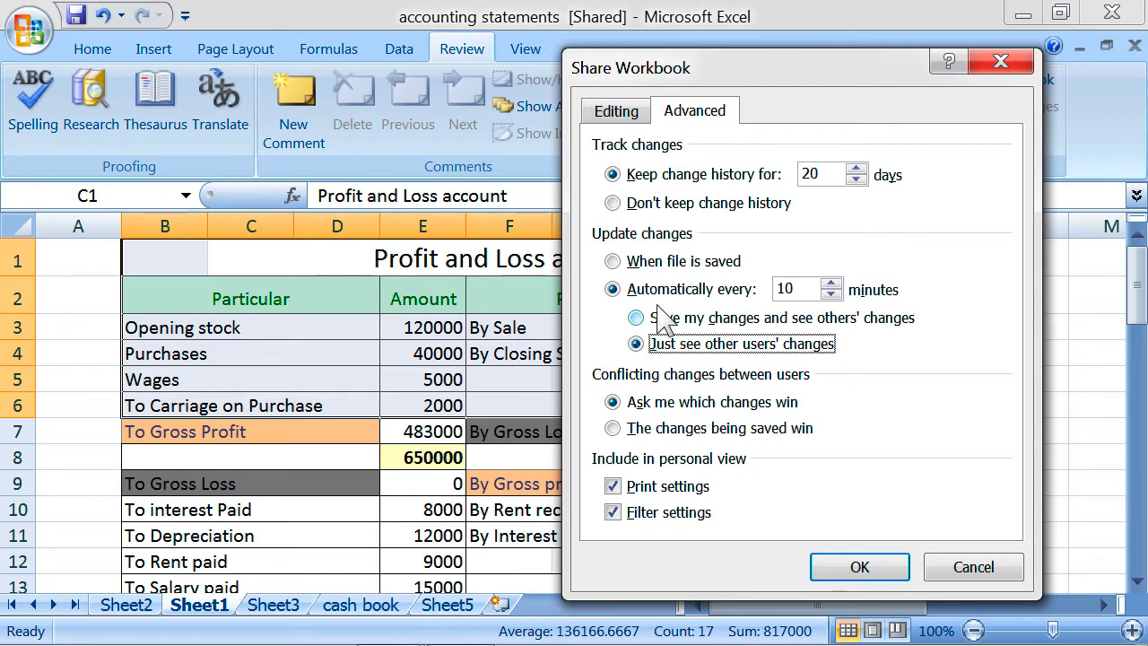
left_click(630, 267)
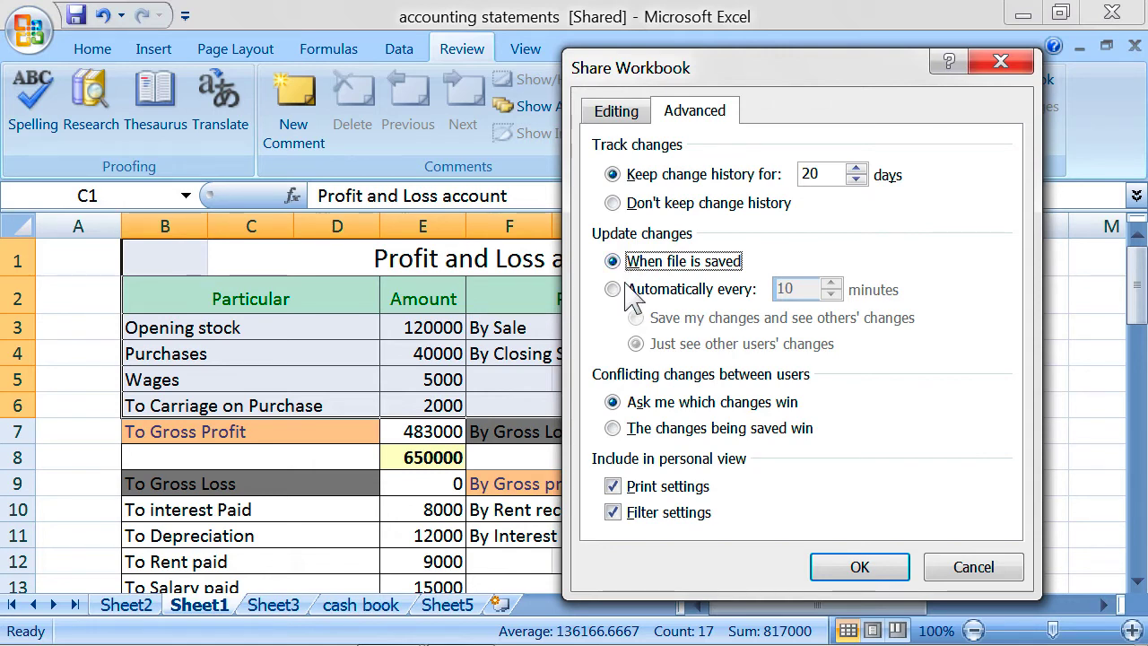
left_click(618, 290)
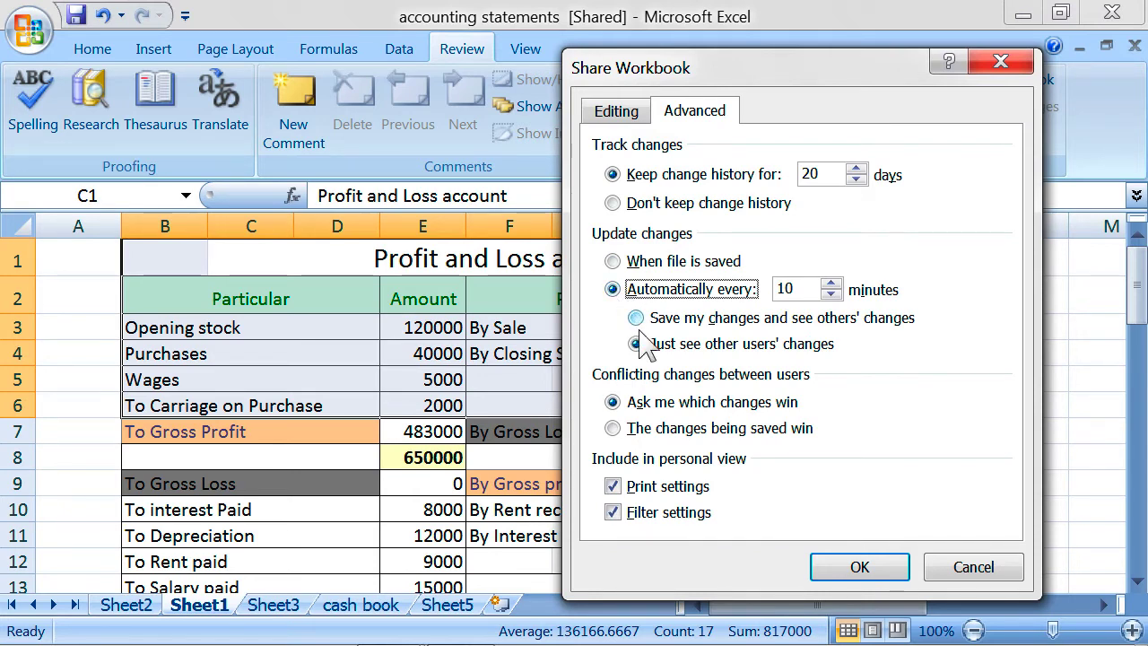
Set the shared workbook to update changes when the file is saved, and dismiss the Windows color scheme message without changing the scheme.
left_click(613, 261)
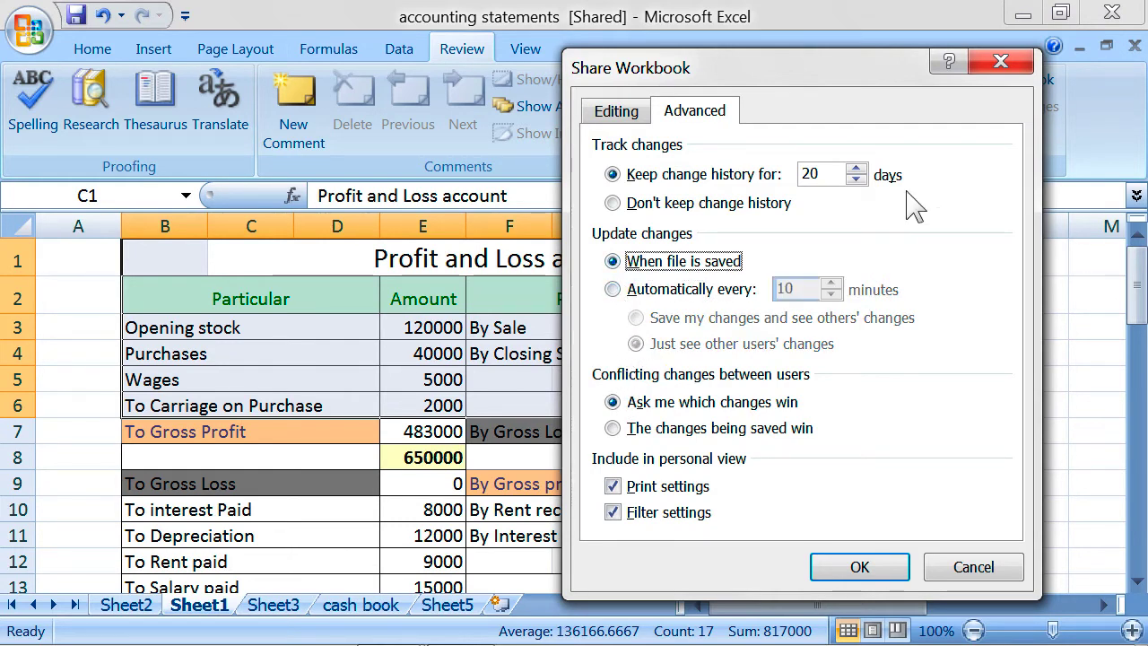
left_click_drag(726, 73, 773, 63)
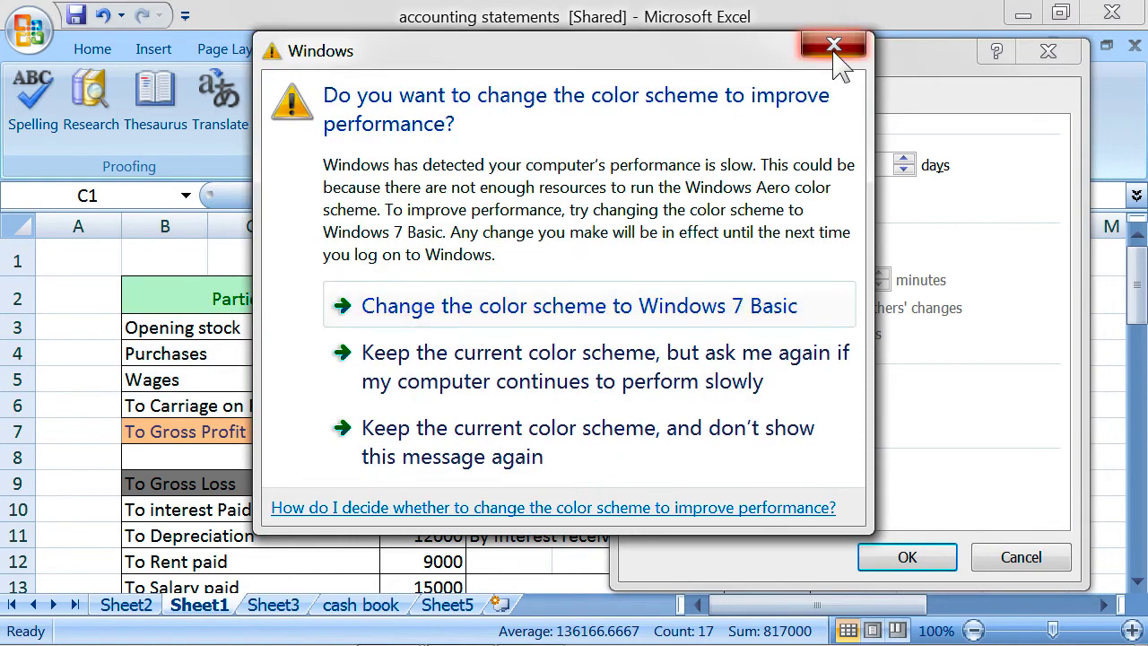
left_click(830, 46)
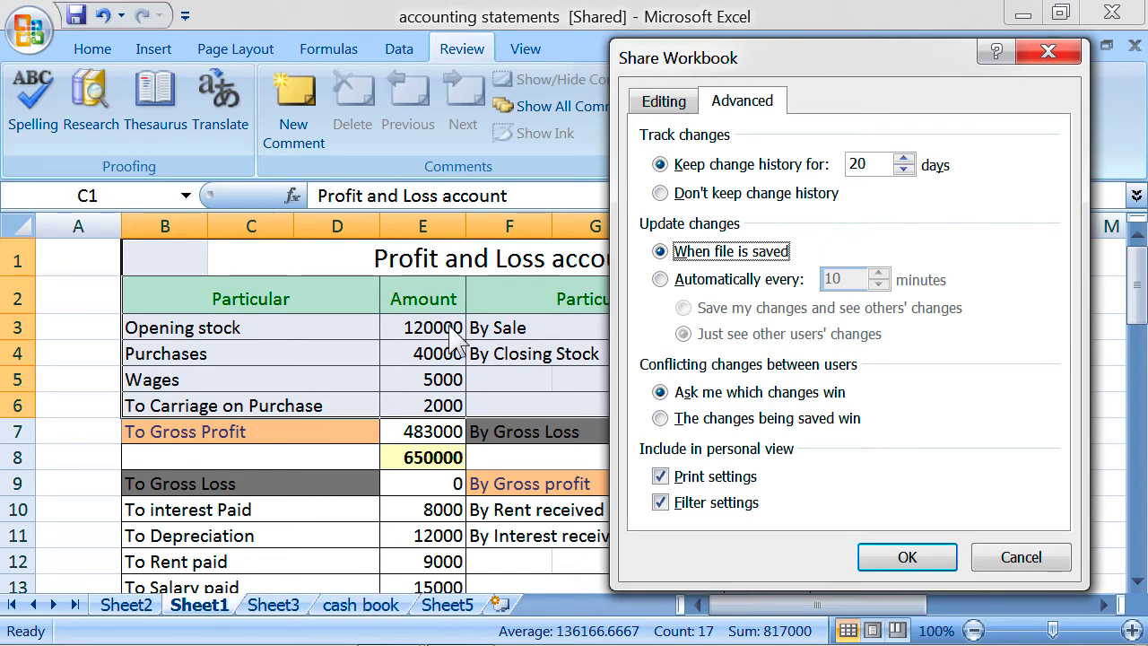
Try letting the changes being saved win in user conflicts, and return to asking which changes win.
left_click(661, 419)
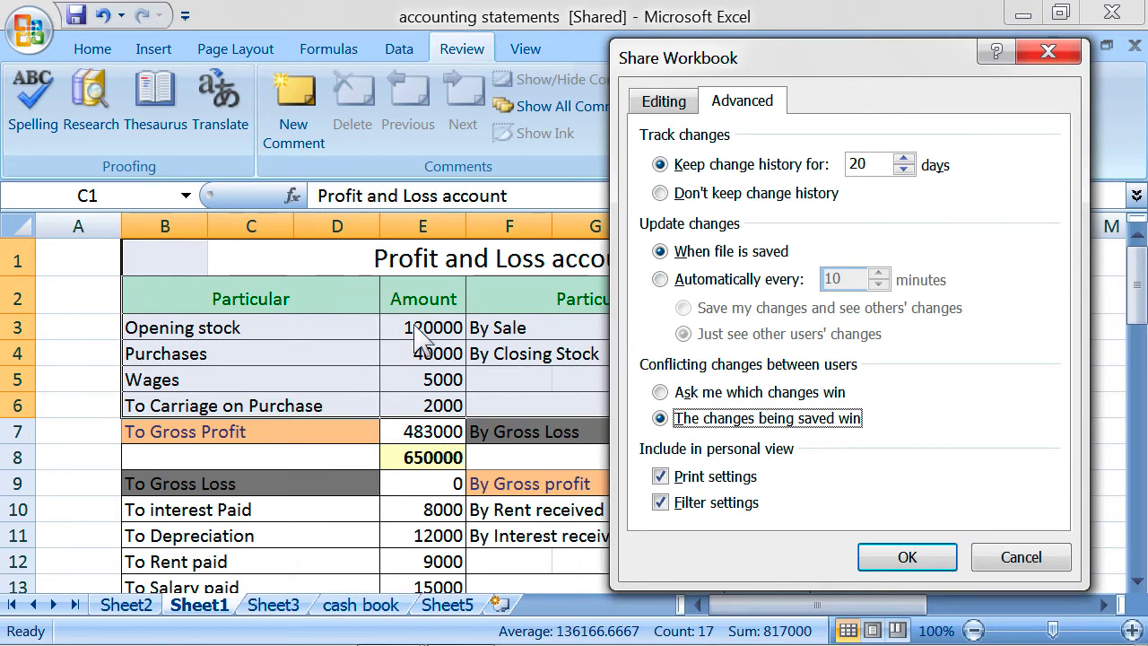
left_click(661, 396)
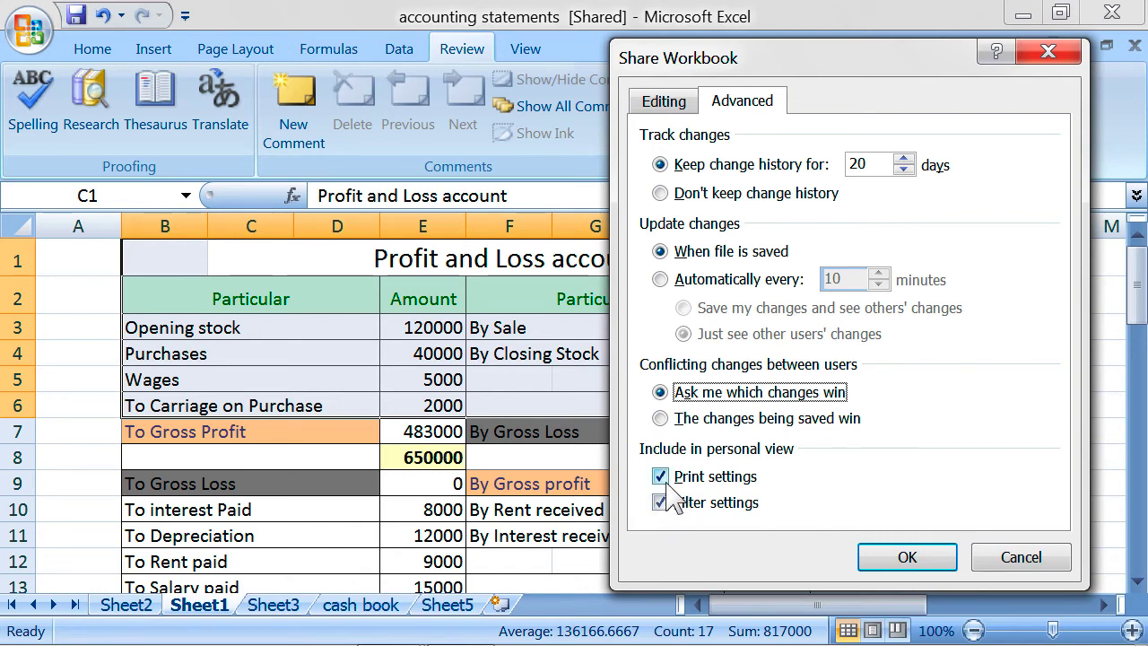
Try excluding the print and filter settings from the personal view, and include both again.
left_click(663, 481)
left_click(663, 502)
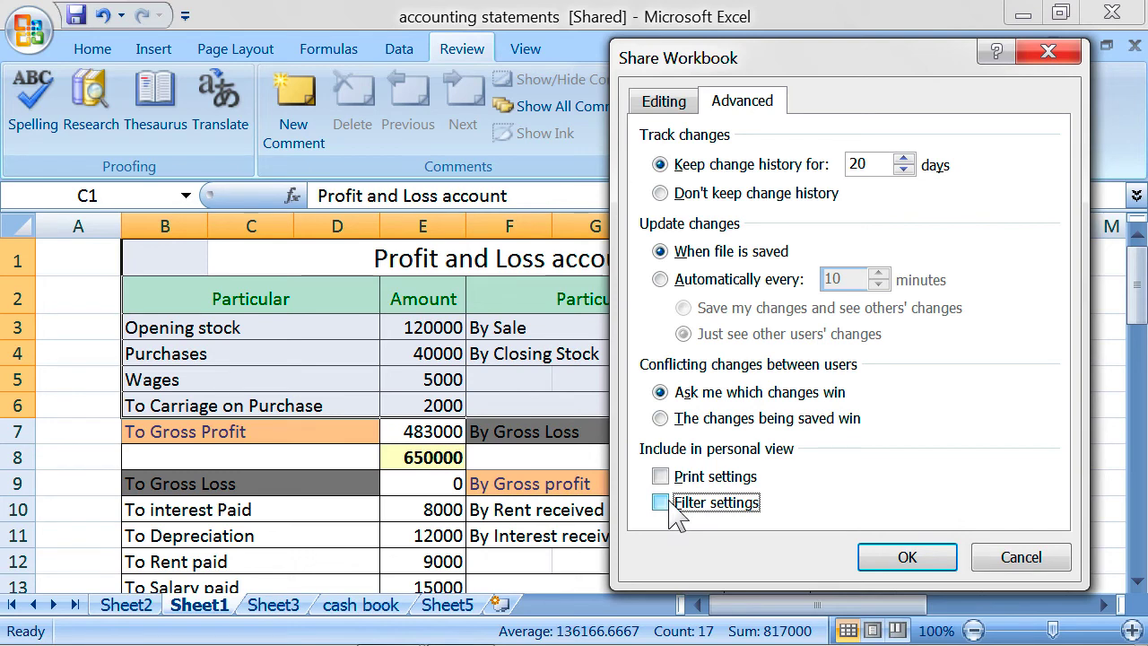
left_click(661, 476)
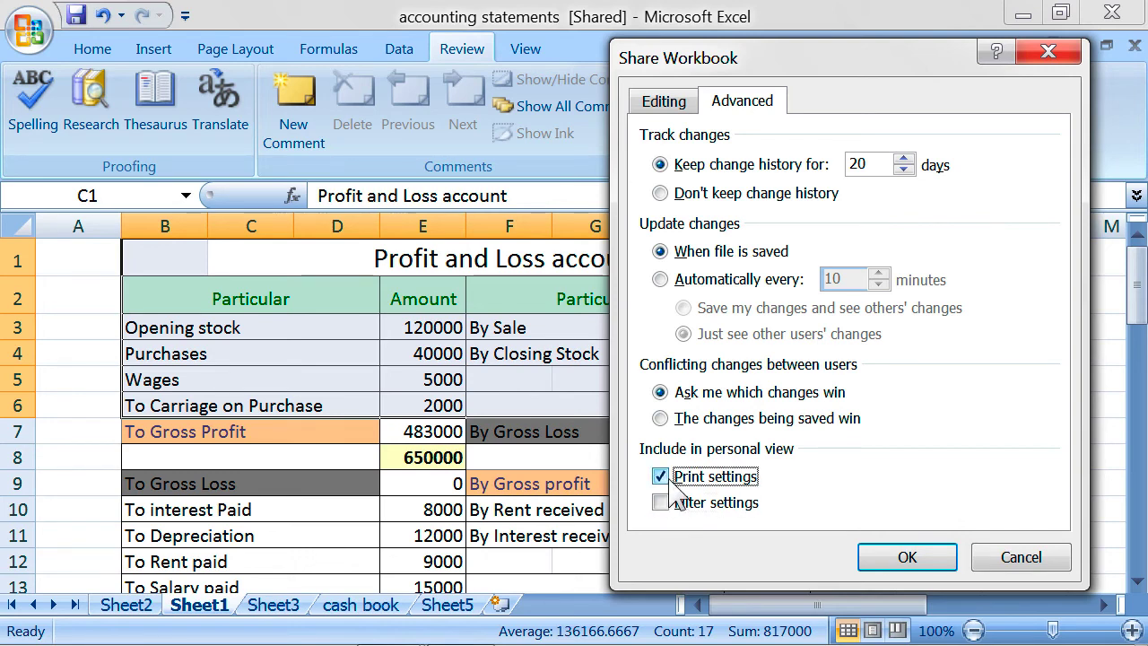
left_click(668, 478)
left_click(668, 478)
left_click(669, 506)
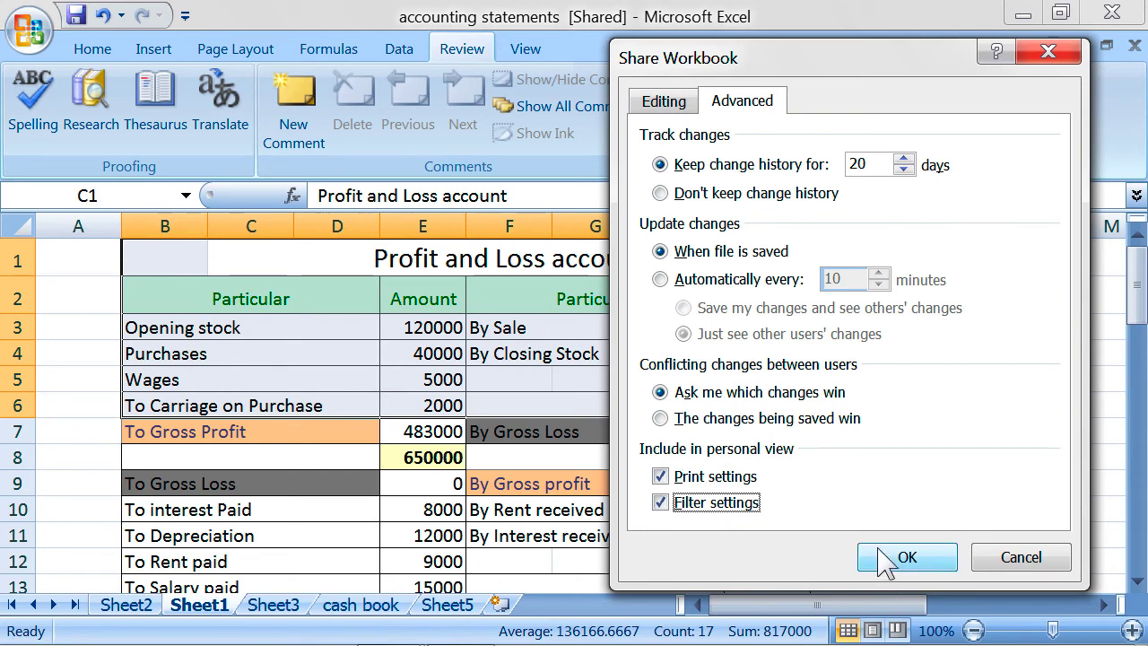
Review the permission for changes by more than one user at the same time, and apply the workbook sharing settings.
left_click(663, 102)
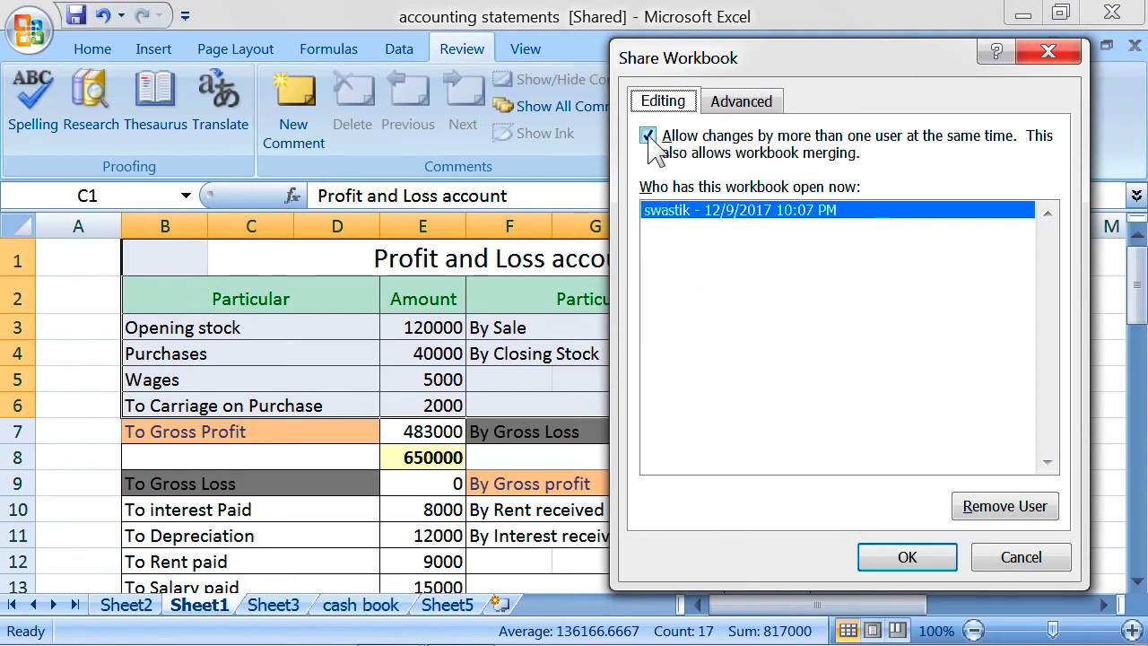
left_click(907, 552)
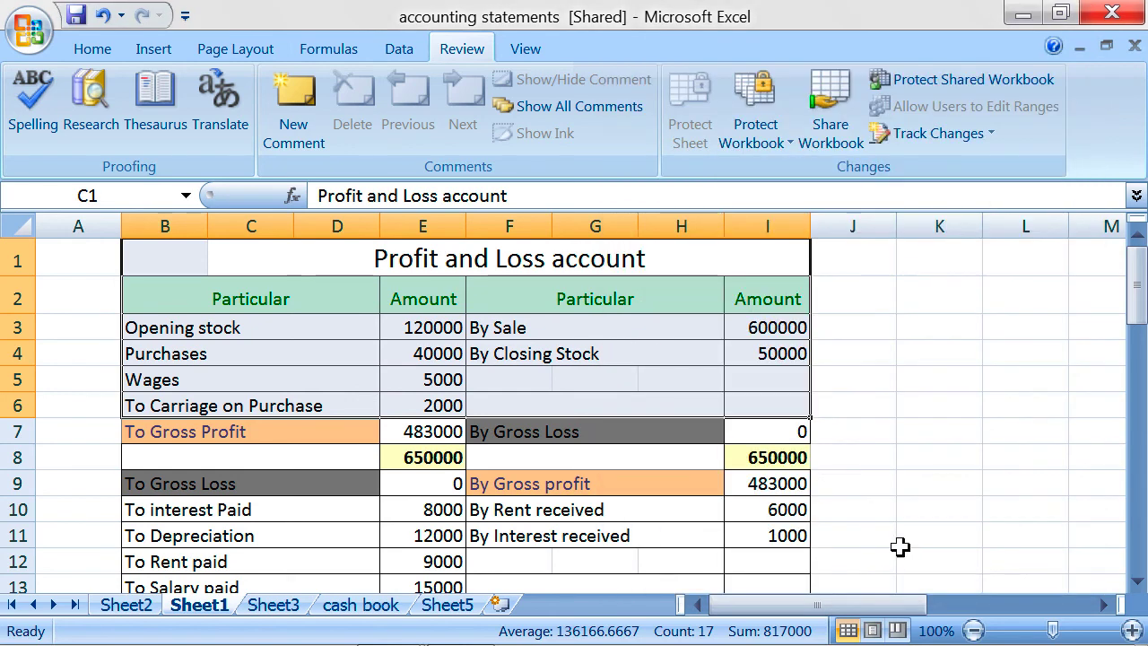